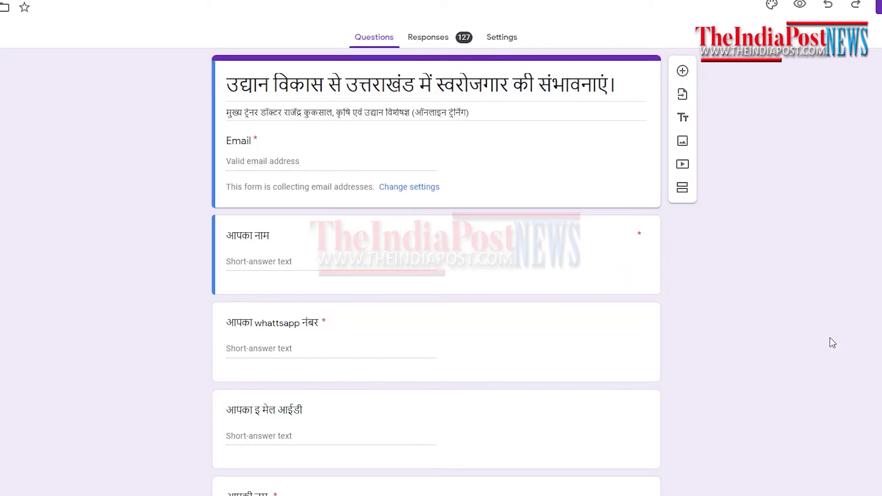
Show the Responses summary of the 127 submissions and look through the respondents' name list
left_click(440, 47)
scroll(475, 340, "down", 4)
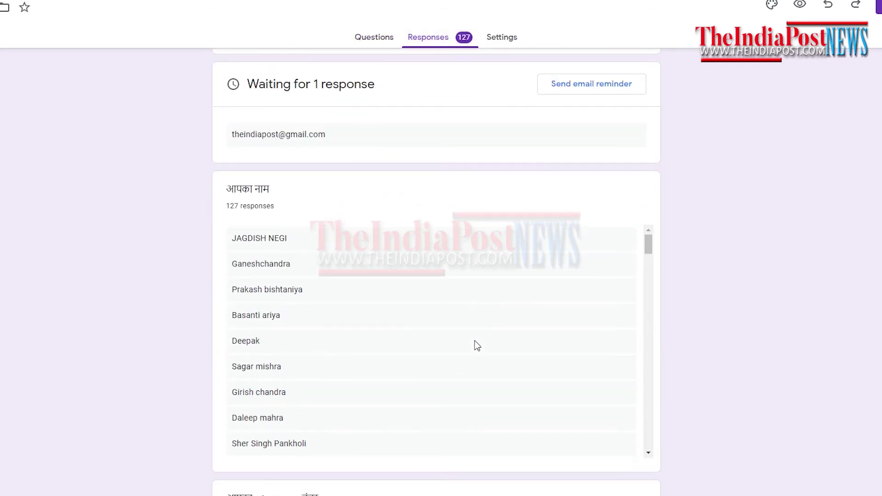
scroll(490, 332, "up", 4)
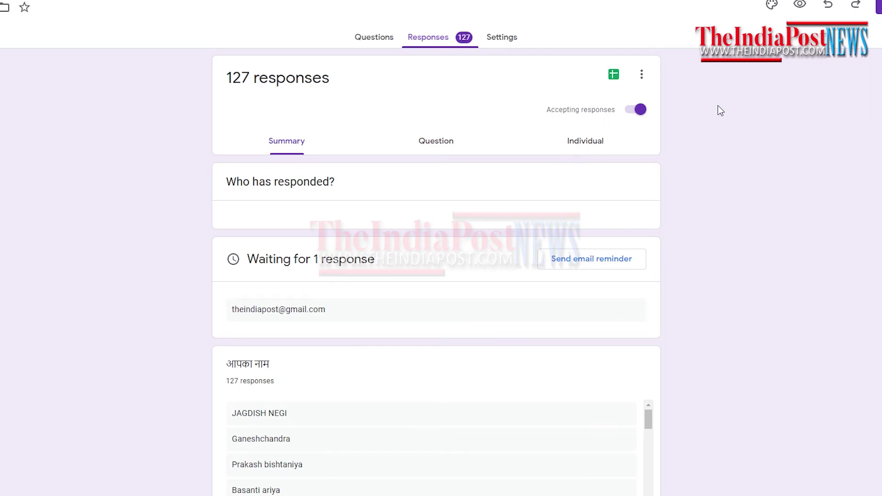
scroll(542, 432, "down", 2)
scroll(533, 427, "down", 2)
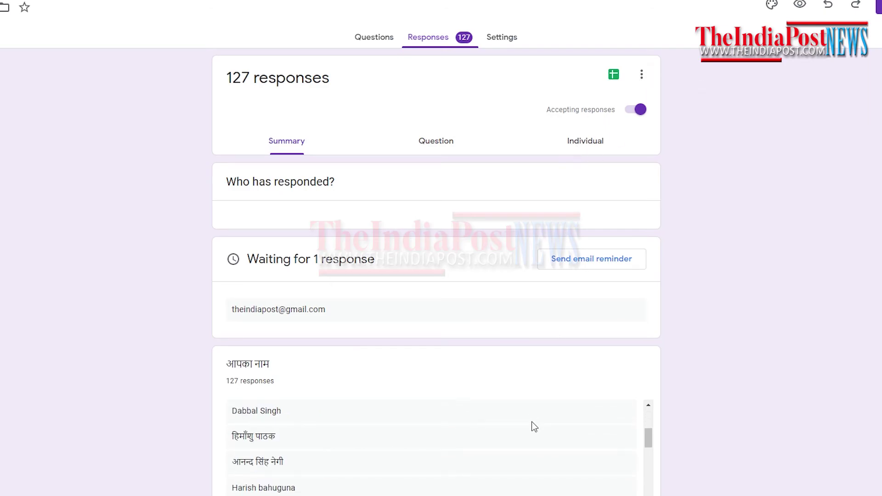
scroll(531, 427, "down", 3)
scroll(531, 427, "down", 2)
scroll(532, 427, "up", 1)
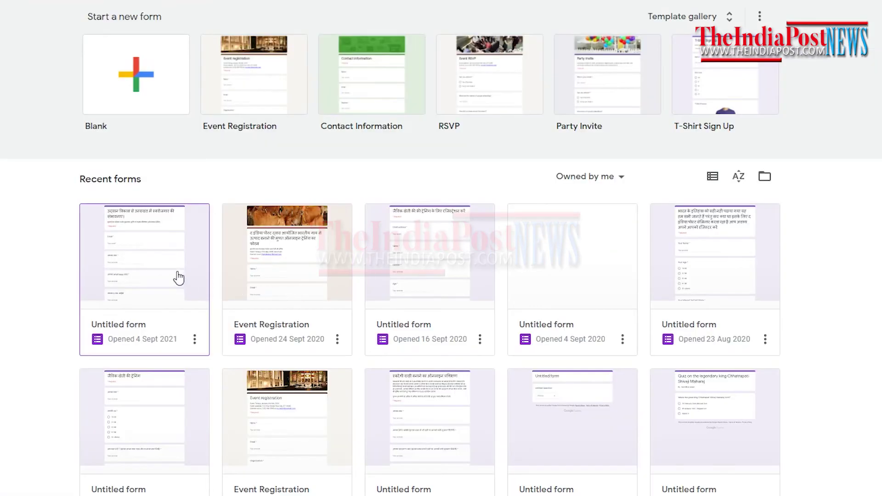
Open the Hindi-titled horticulture self-employment form and look through its questions
left_click(182, 236)
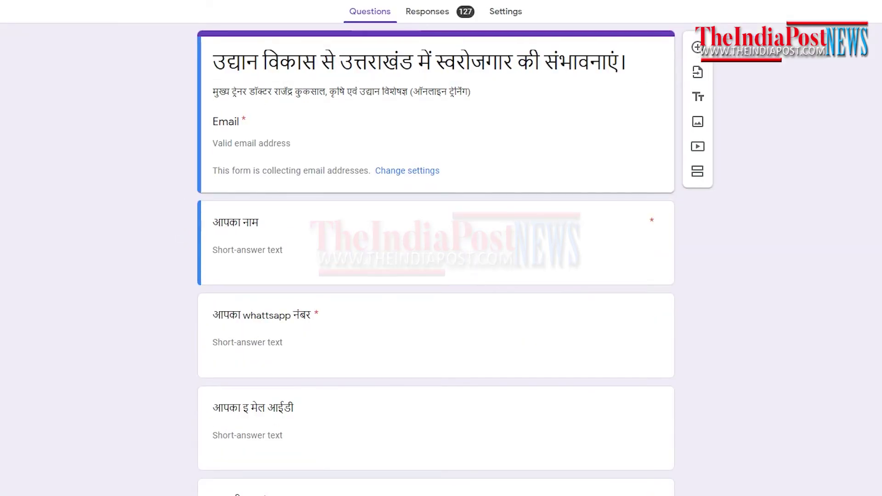
scroll(435, 257, "down", 1)
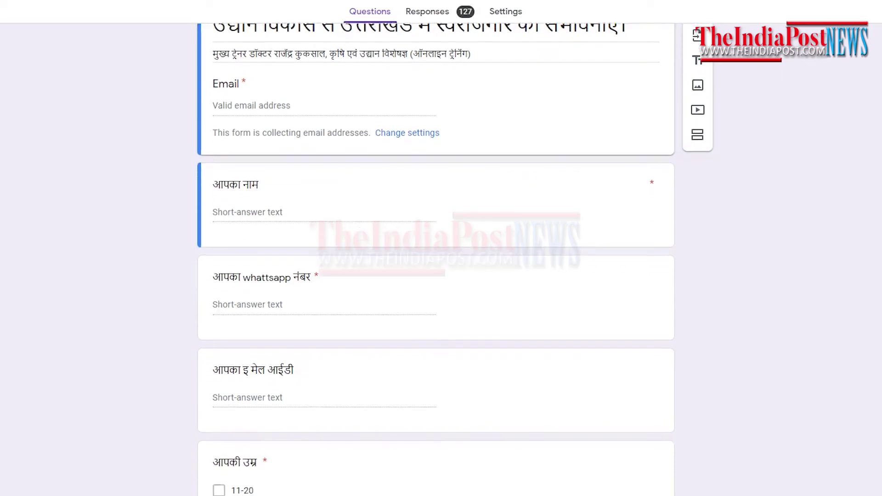
scroll(436, 258, "down", 2)
scroll(436, 257, "down", 2)
scroll(435, 257, "down", 2)
scroll(436, 258, "up", 3)
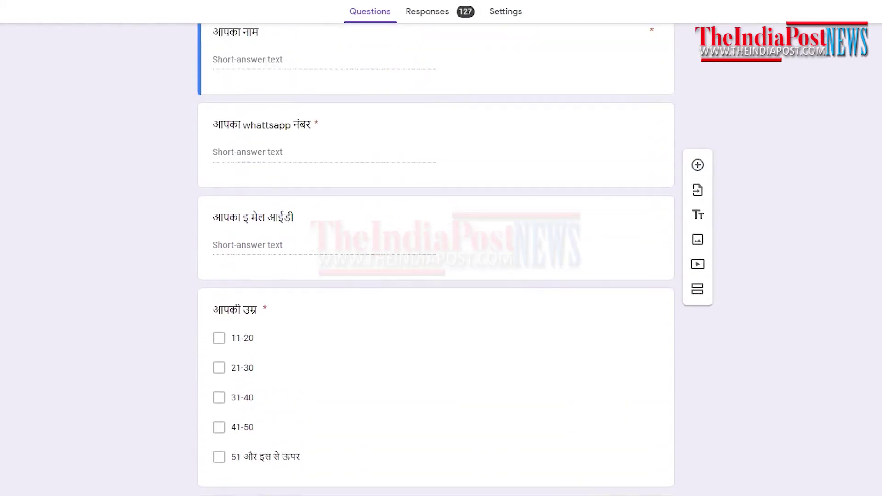
scroll(435, 257, "up", 4)
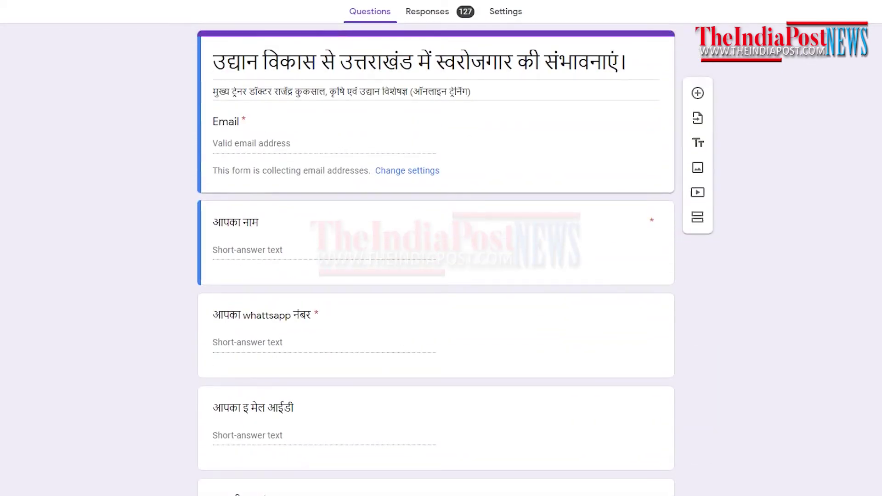
Go back to the 127-response summary and browse the age, gender and district charts
left_click(440, 14)
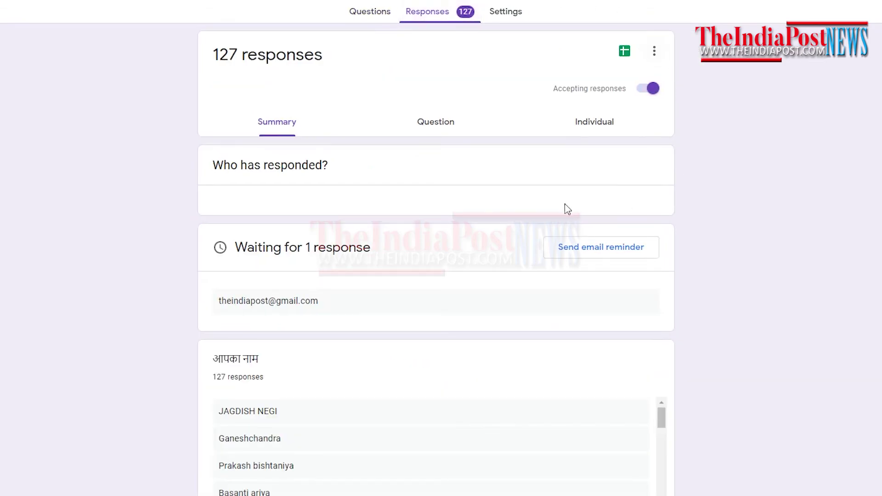
scroll(556, 278, "down", 5)
scroll(551, 279, "down", 5)
scroll(584, 264, "down", 3)
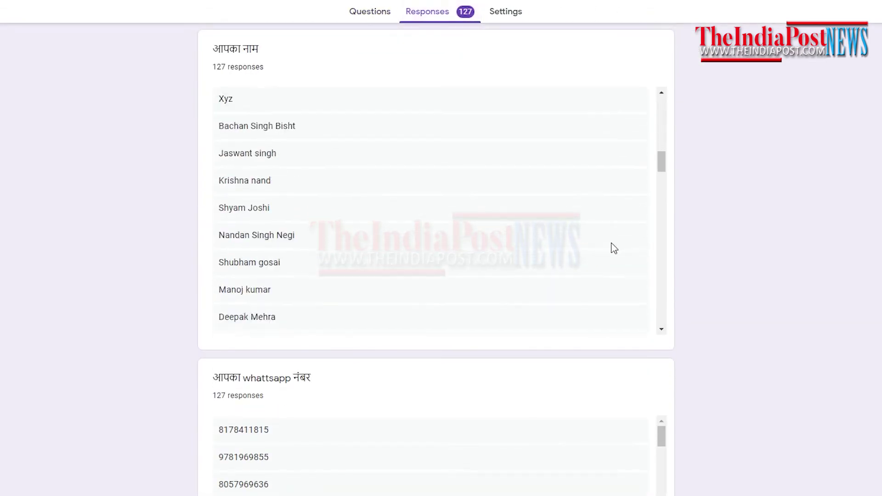
scroll(614, 248, "down", 5)
scroll(753, 321, "down", 8)
scroll(765, 316, "down", 8)
scroll(772, 317, "down", 1)
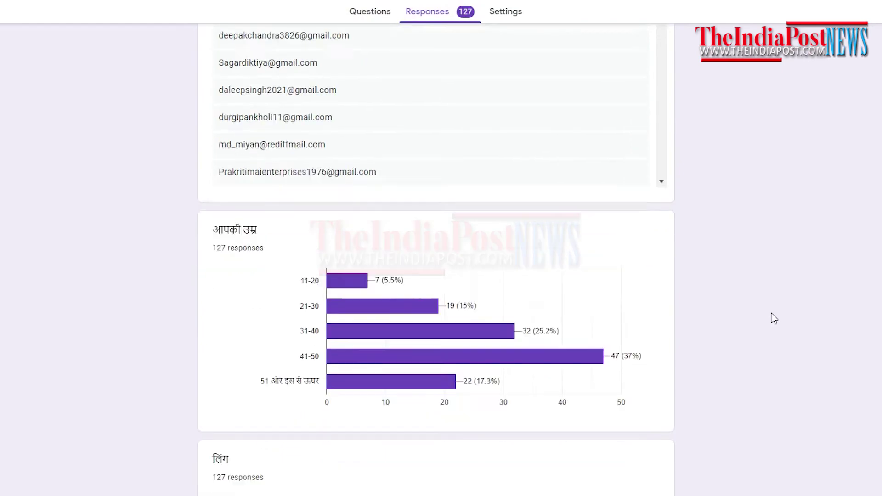
scroll(772, 317, "down", 6)
scroll(772, 317, "down", 5)
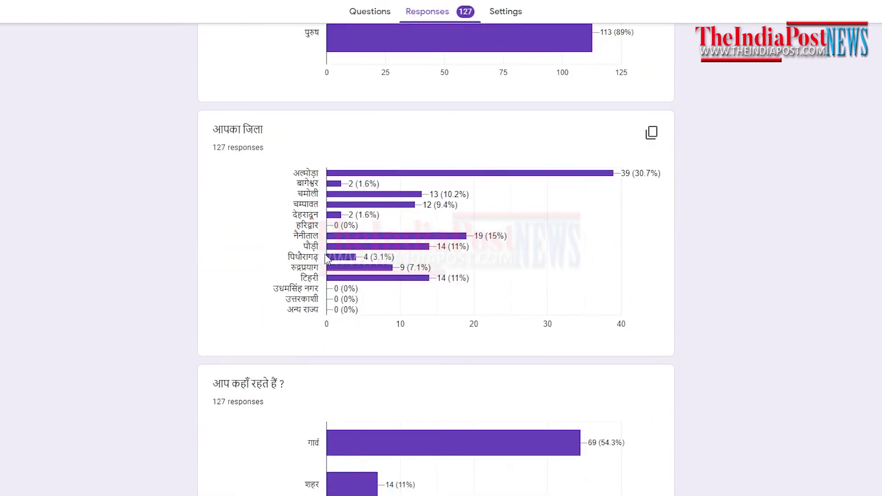
scroll(327, 259, "down", 5)
scroll(326, 258, "up", 8)
scroll(326, 264, "up", 8)
scroll(334, 256, "up", 10)
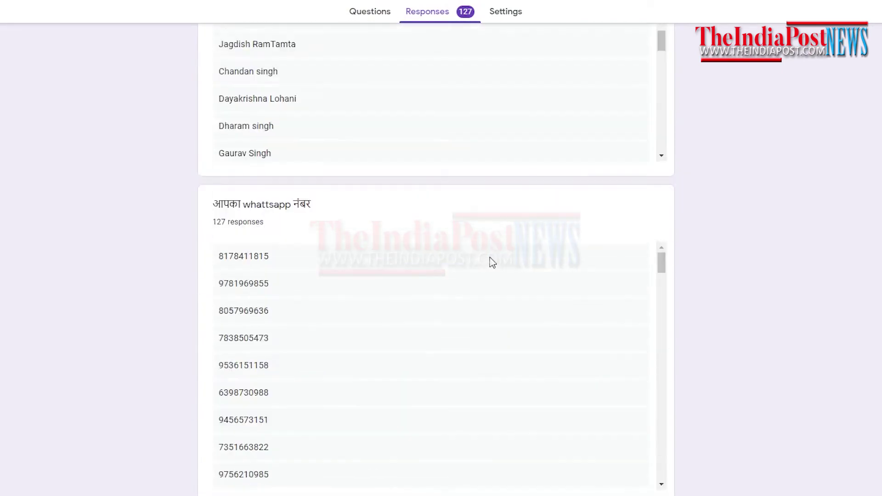
scroll(495, 262, "up", 5)
scroll(502, 261, "up", 5)
scroll(508, 258, "up", 5)
scroll(877, 270, "up", 1)
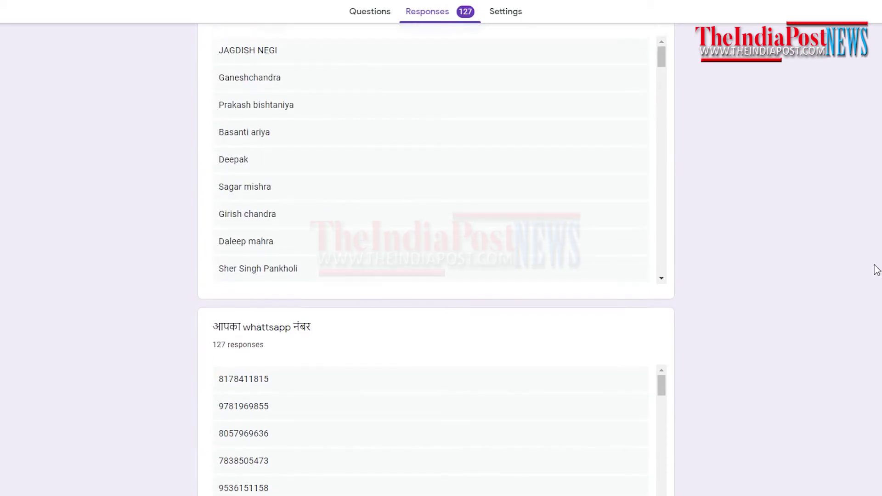
scroll(864, 272, "up", 8)
Download the responses as a zipped .csv and extract Untitled form.csv with WinRAR
left_click(656, 56)
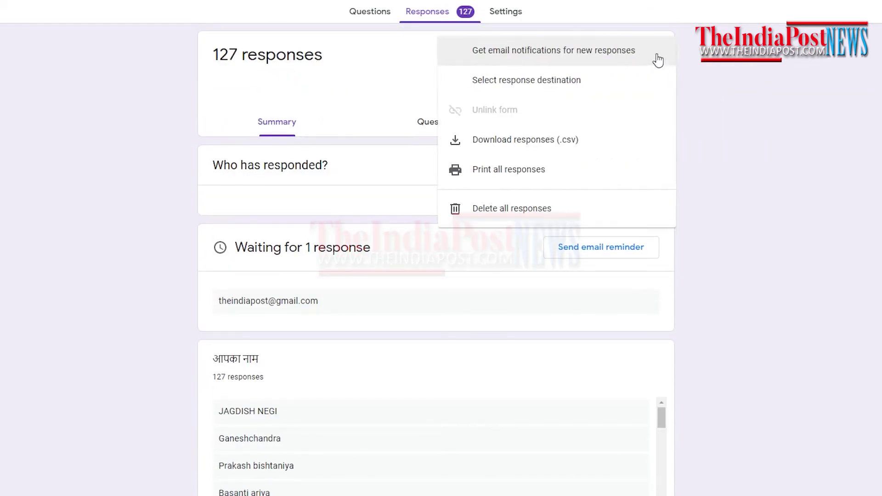
left_click(526, 148)
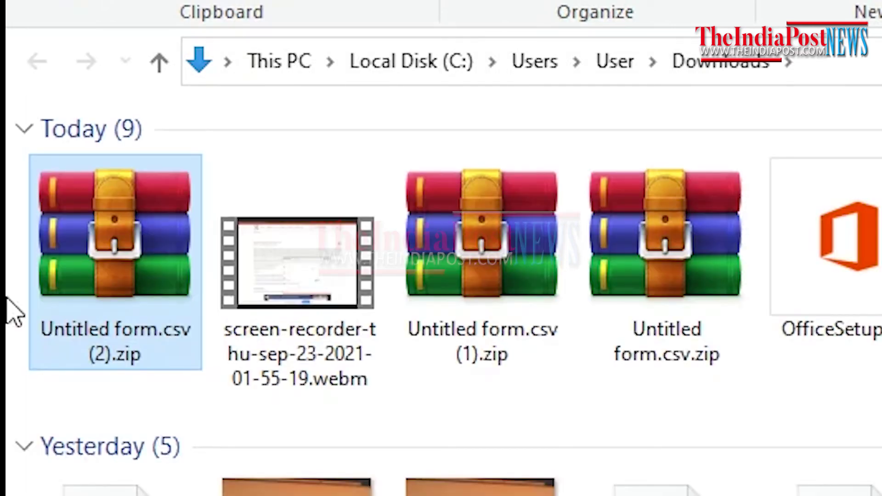
mouse_move(115, 235)
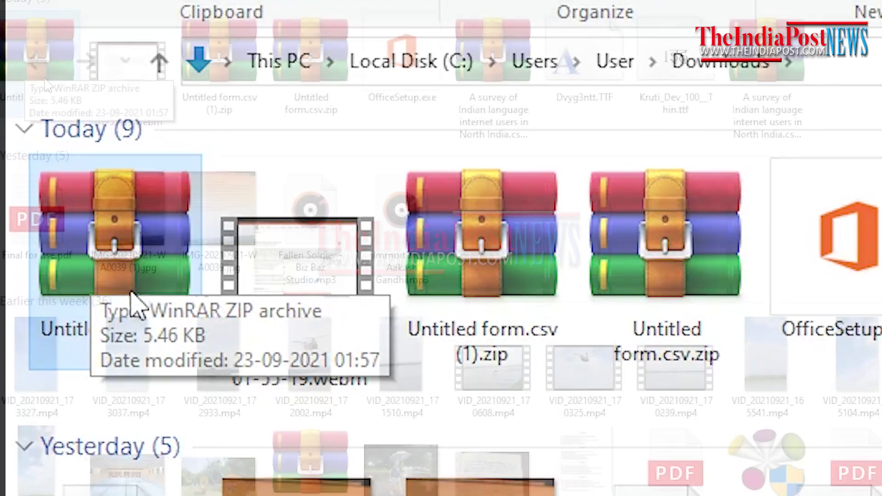
double_click(94, 280)
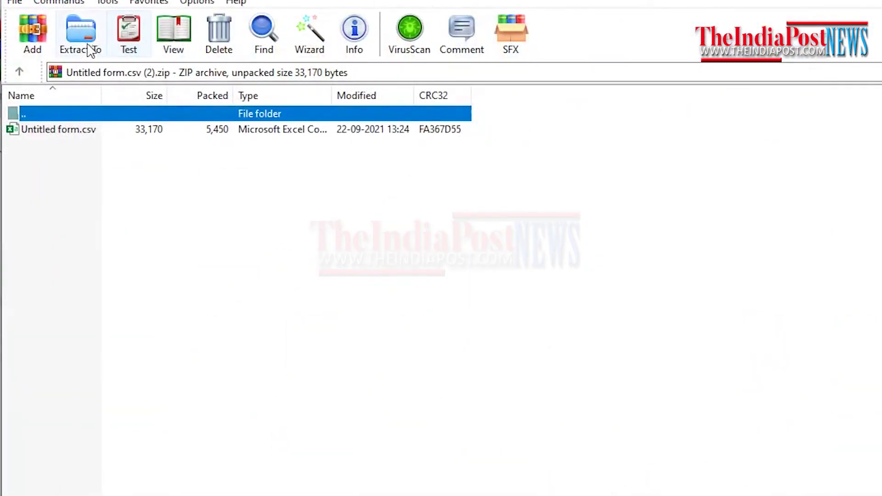
left_click(92, 48)
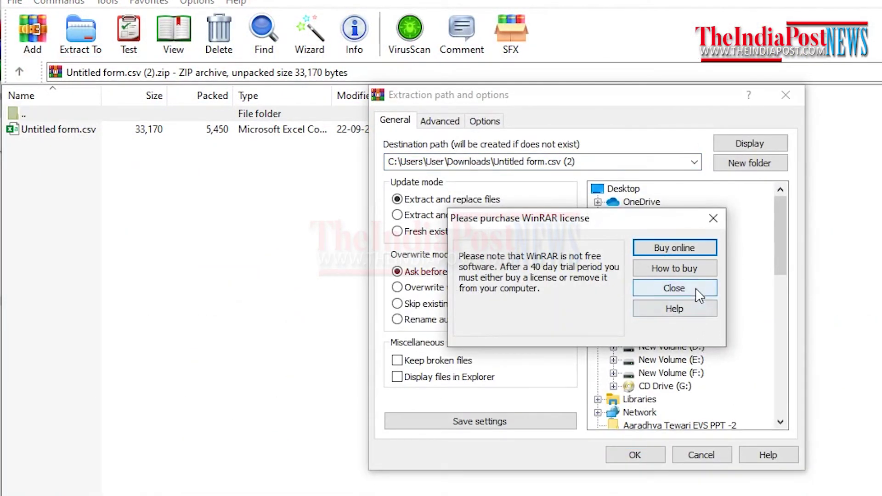
left_click(674, 288)
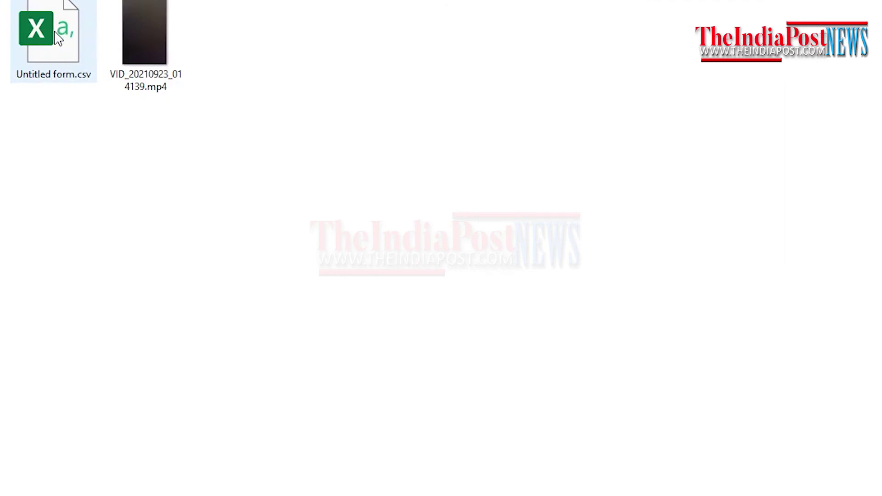
Open Untitled form.csv directly in Excel and scroll through the rows of garbled Hindi text
double_click(58, 38)
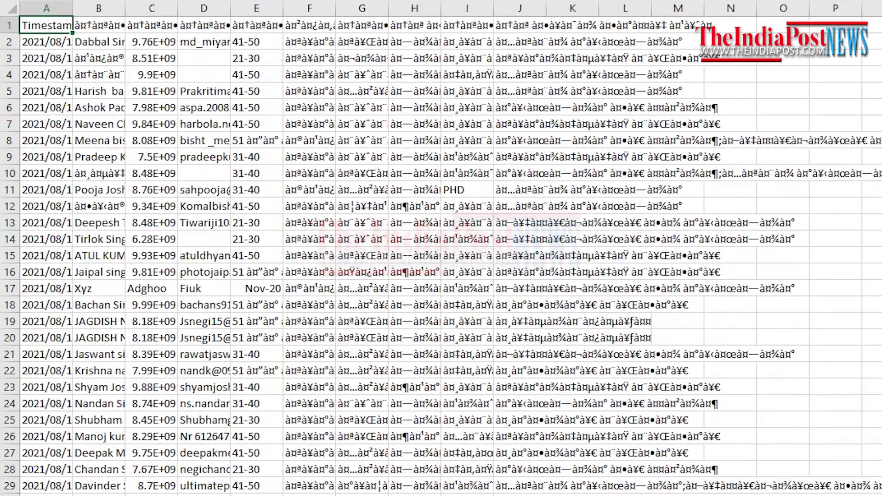
scroll(441, 255, "down", 5)
scroll(441, 255, "down", 4)
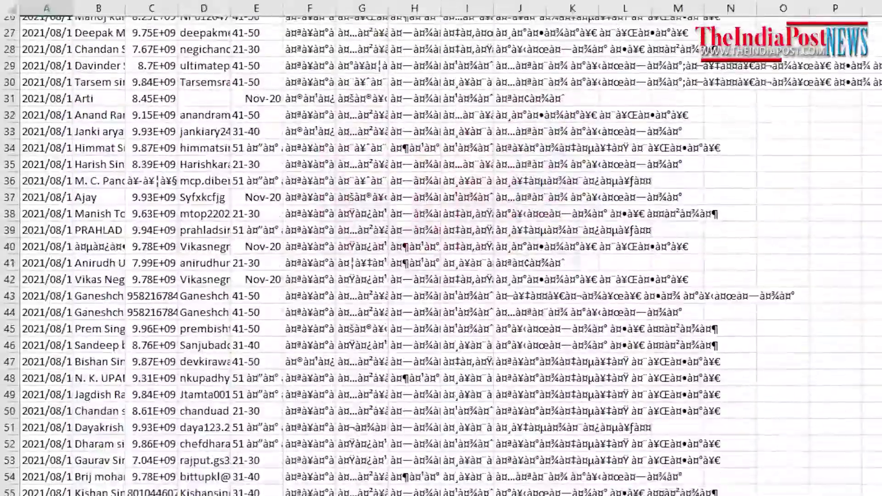
scroll(441, 255, "down", 4)
scroll(442, 256, "down", 3)
scroll(441, 255, "down", 5)
scroll(441, 256, "down", 5)
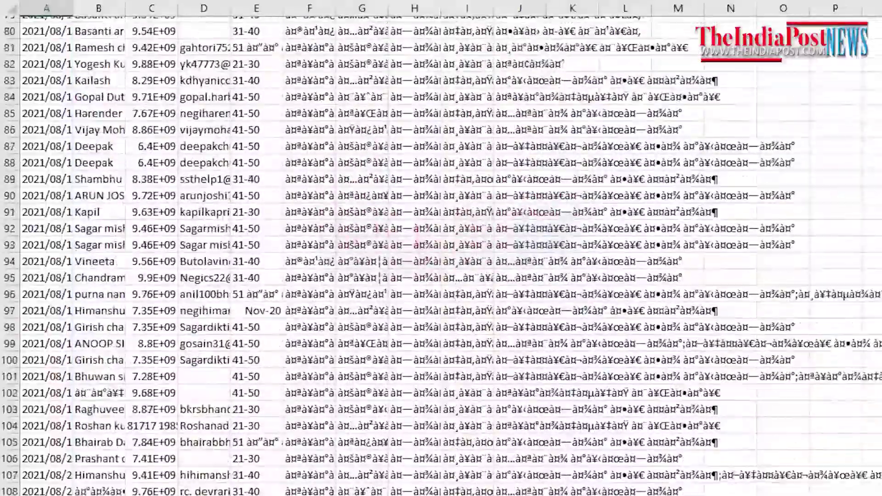
scroll(441, 255, "down", 4)
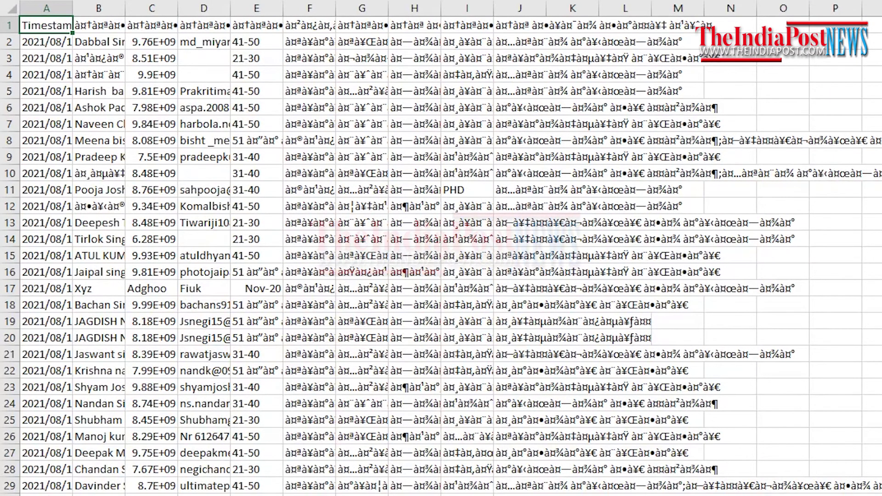
scroll(442, 255, "down", 3)
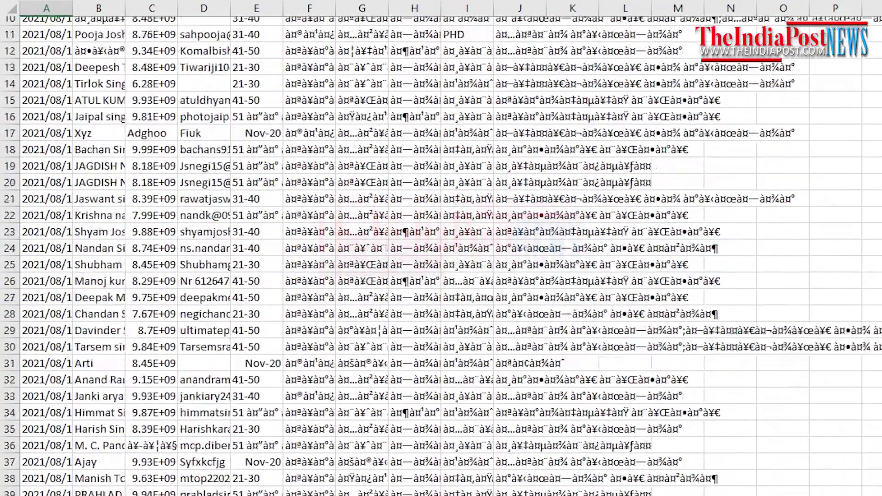
scroll(441, 255, "down", 4)
scroll(441, 255, "down", 3)
scroll(442, 255, "down", 4)
scroll(441, 256, "down", 5)
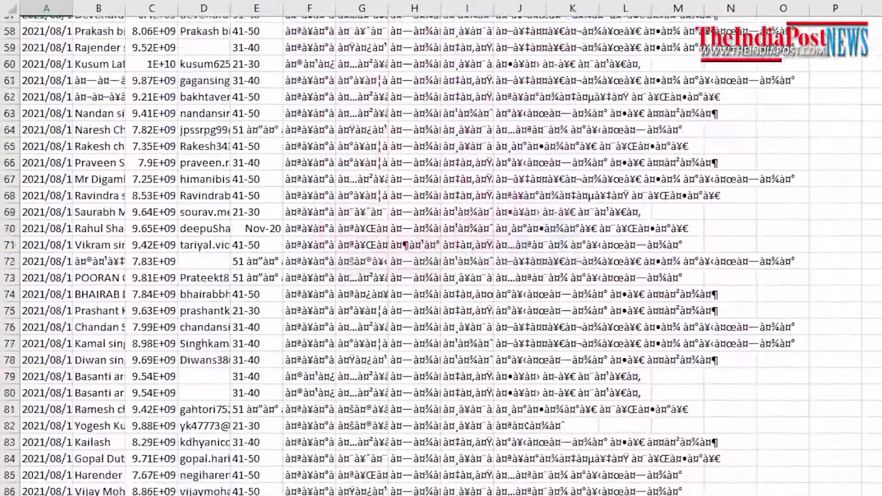
scroll(441, 255, "down", 5)
scroll(441, 255, "down", 6)
scroll(441, 256, "up", 15)
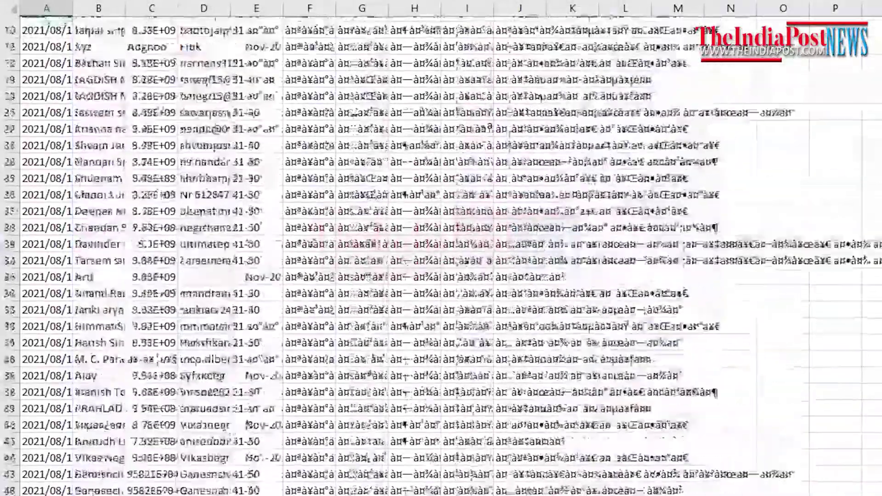
scroll(441, 256, "up", 15)
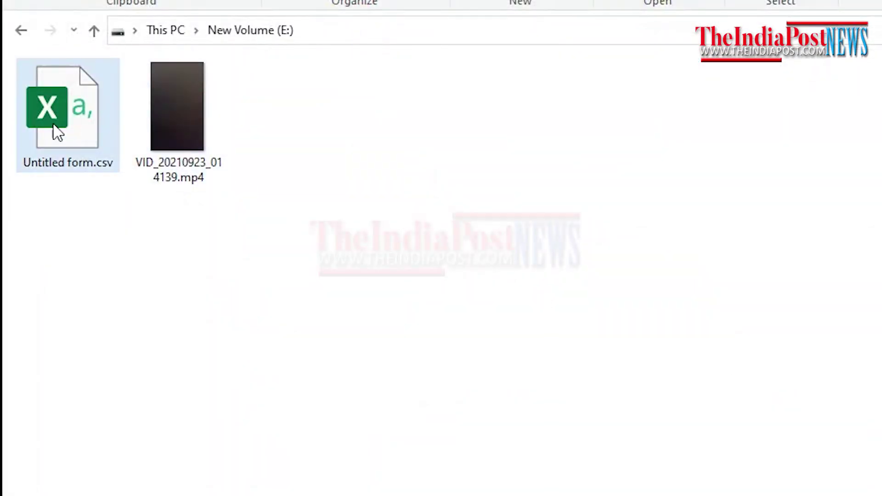
mouse_move(63, 111)
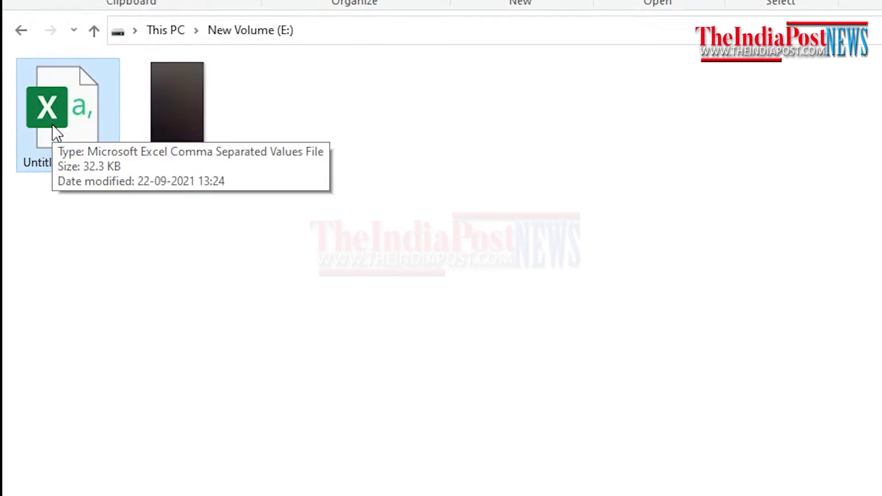
Copy Untitled form.csv and paste a duplicate into the same folder
right_click(56, 134)
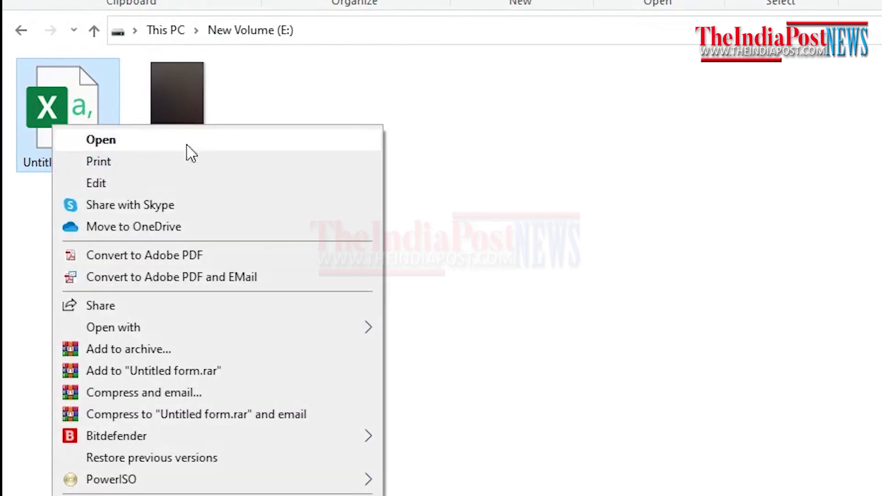
left_click(714, 389)
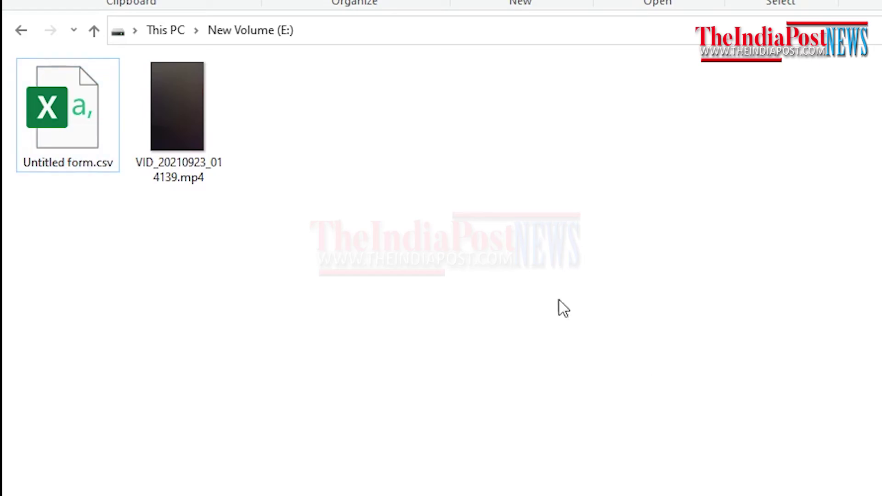
right_click(482, 255)
left_click(543, 394)
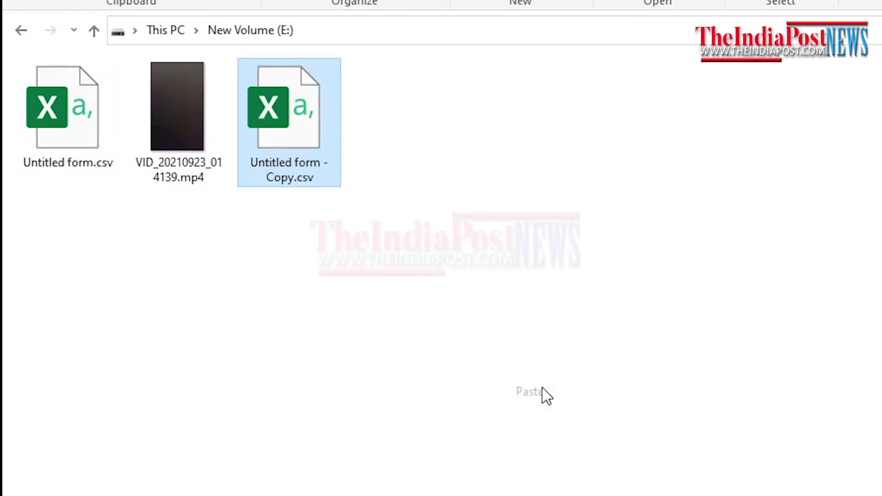
Rename the duplicate to Untitled form - Copy.txt and accept the extension-change warning
right_click(307, 132)
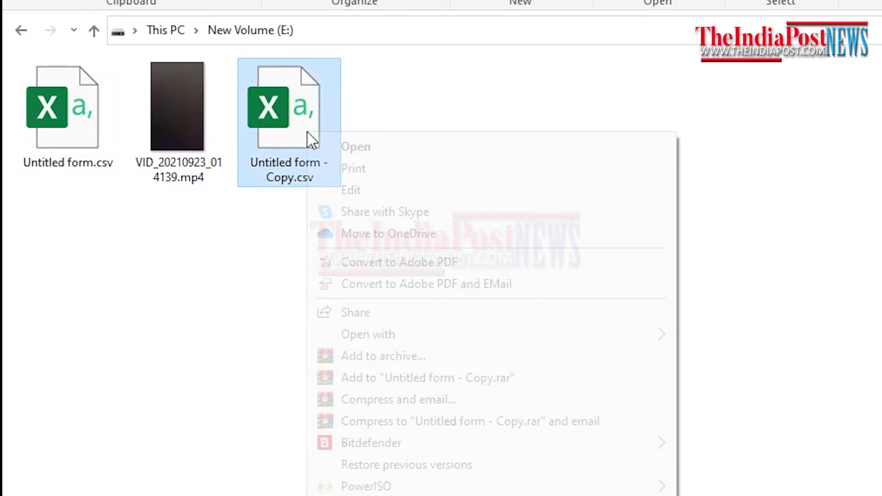
key("m")
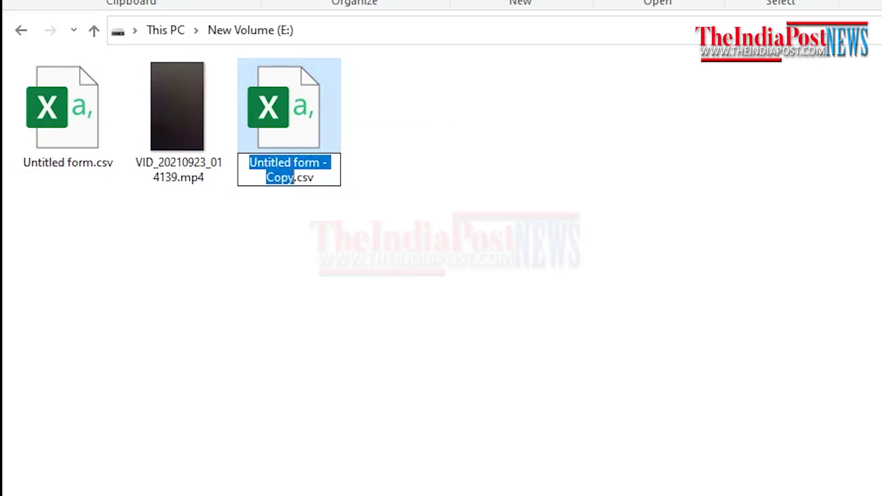
key("End")
key("BackSpace")
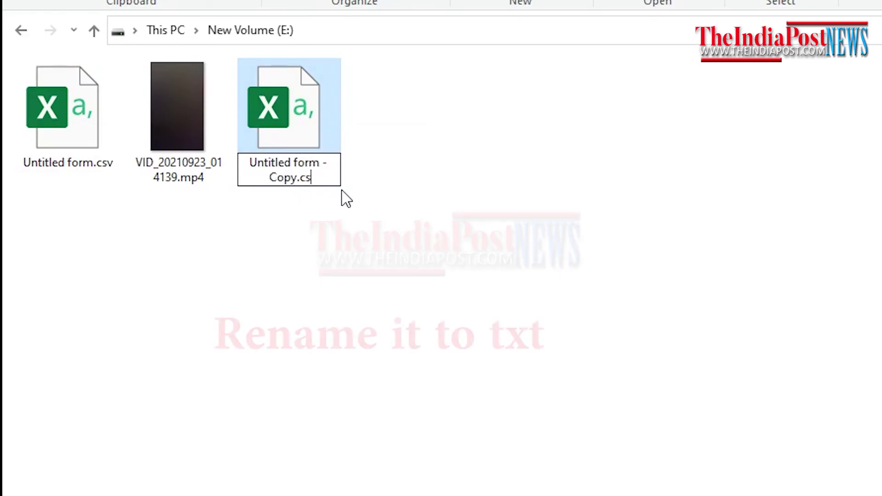
key("BackSpace")
type("t")
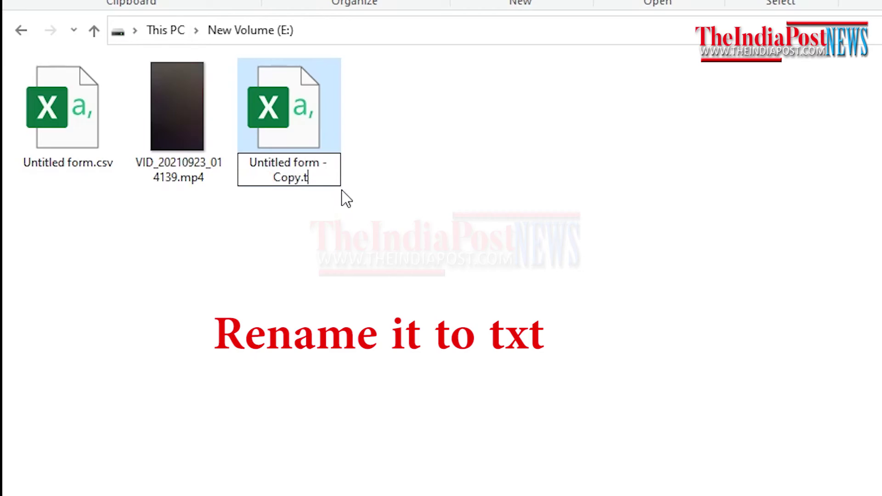
type("xt")
key("Return")
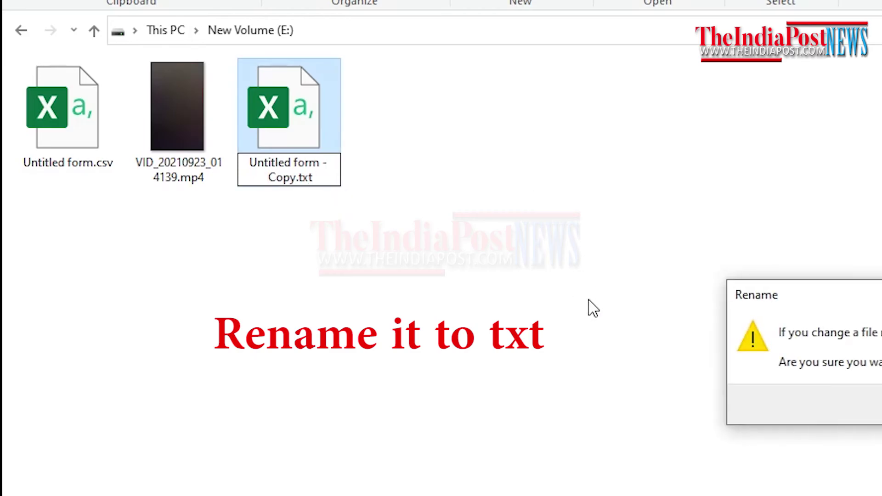
key("Return")
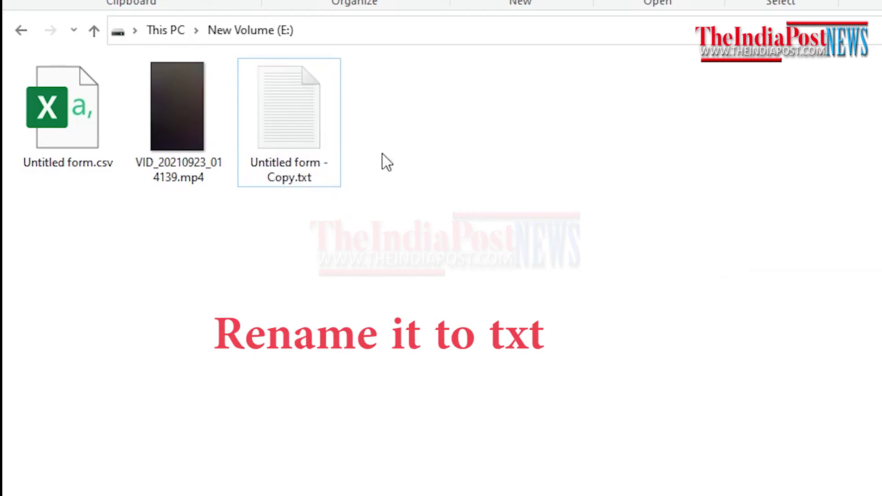
double_click(301, 130)
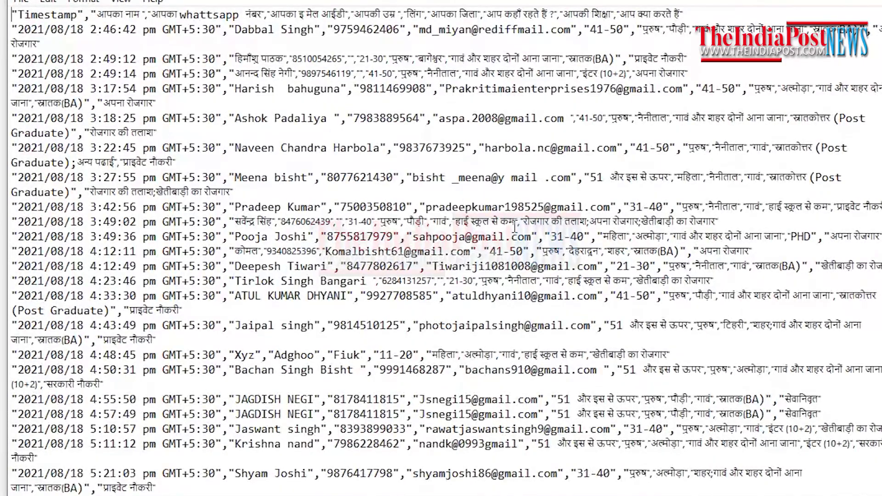
scroll(441, 248, "down", 5)
scroll(442, 248, "down", 3)
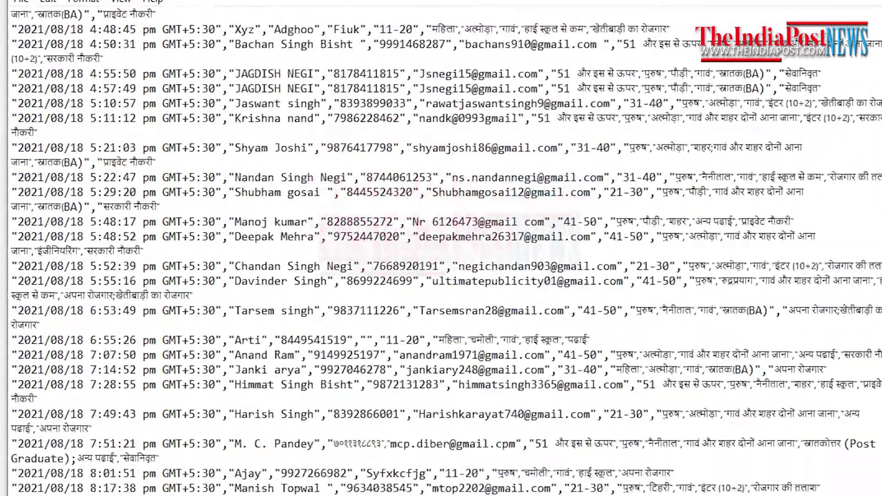
scroll(441, 248, "down", 5)
scroll(442, 249, "down", 7)
scroll(441, 249, "down", 2)
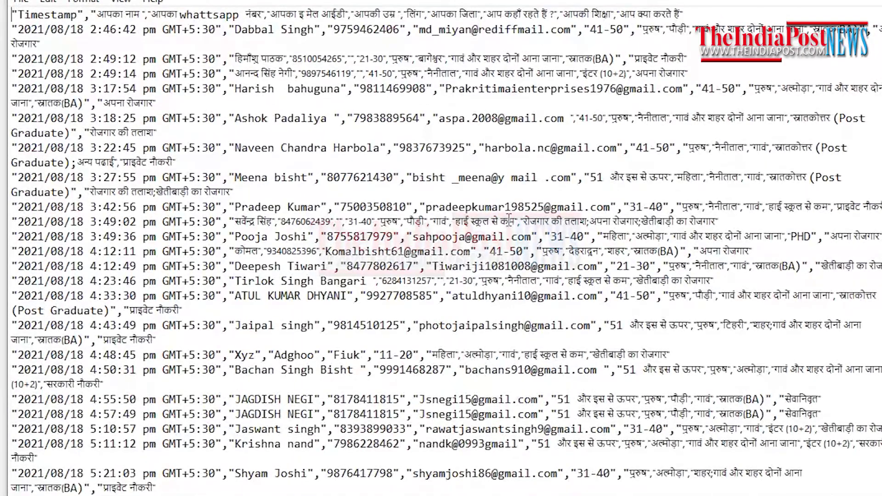
scroll(441, 248, "down", 3)
scroll(441, 248, "down", 3)
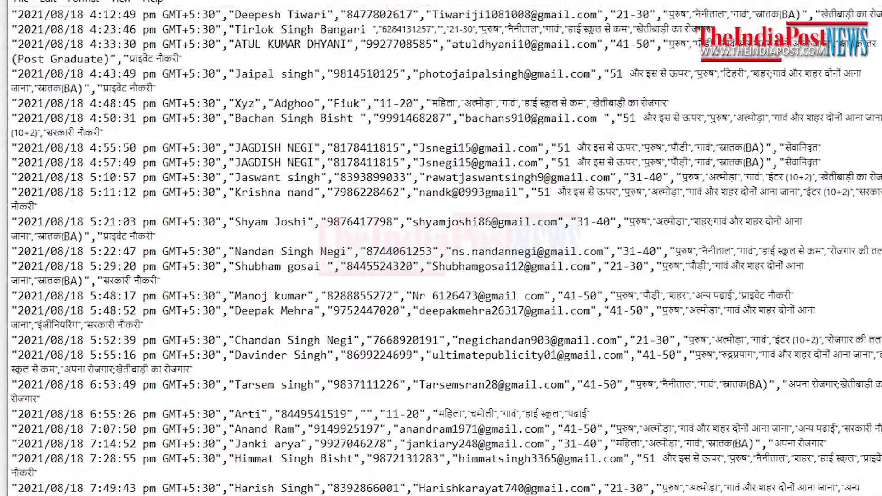
scroll(442, 248, "down", 4)
scroll(441, 248, "down", 8)
scroll(441, 248, "down", 1)
scroll(441, 248, "up", 1)
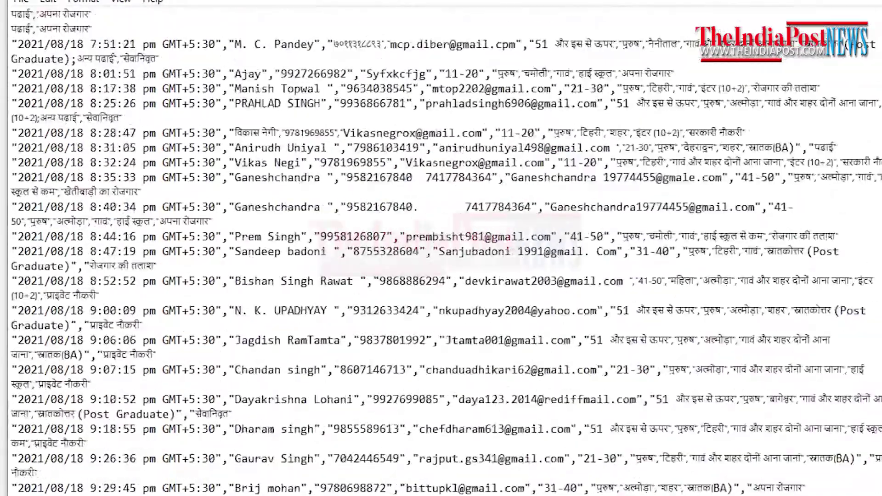
scroll(441, 248, "up", 15)
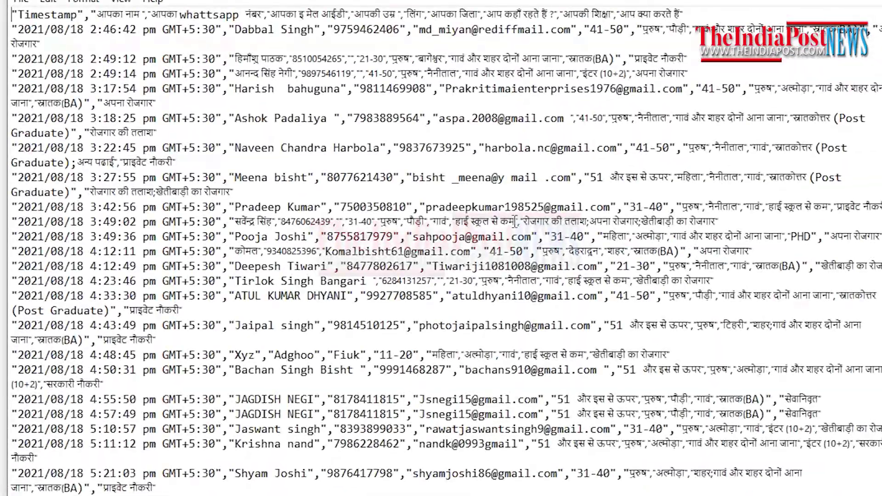
scroll(441, 248, "down", 4)
scroll(441, 248, "down", 3)
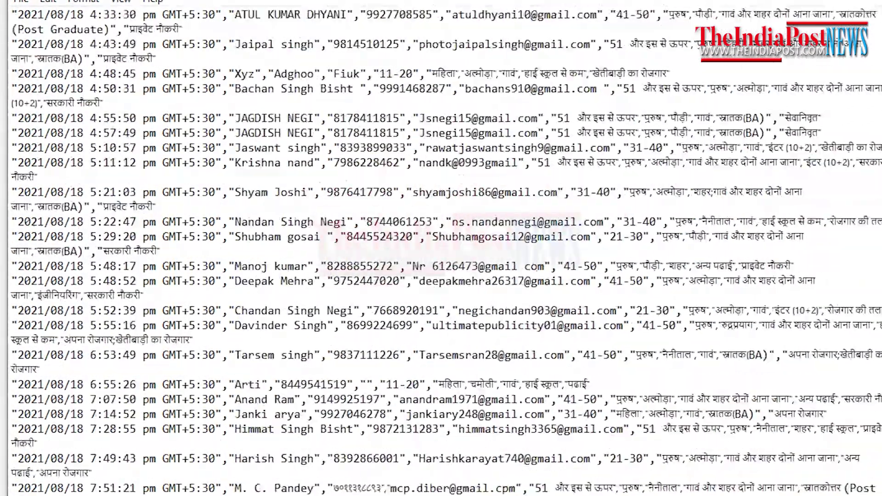
scroll(441, 248, "down", 4)
scroll(441, 248, "down", 7)
scroll(441, 248, "down", 1)
scroll(441, 248, "up", 10)
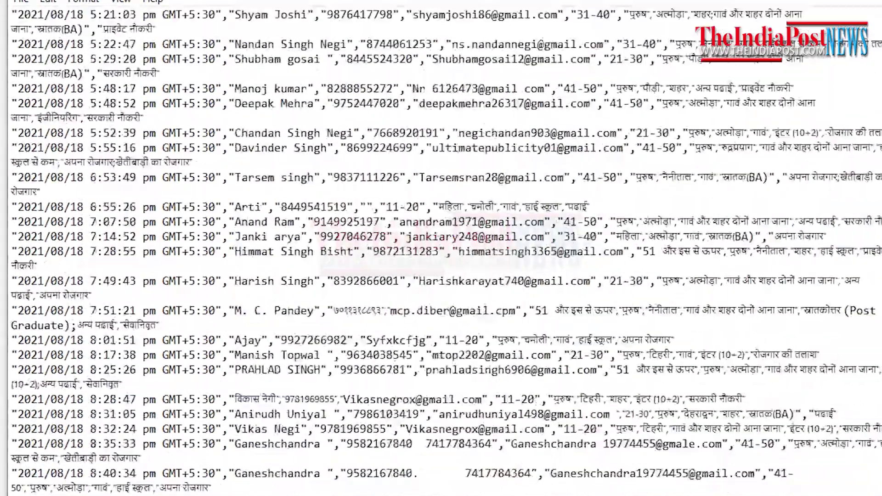
scroll(441, 248, "up", 8)
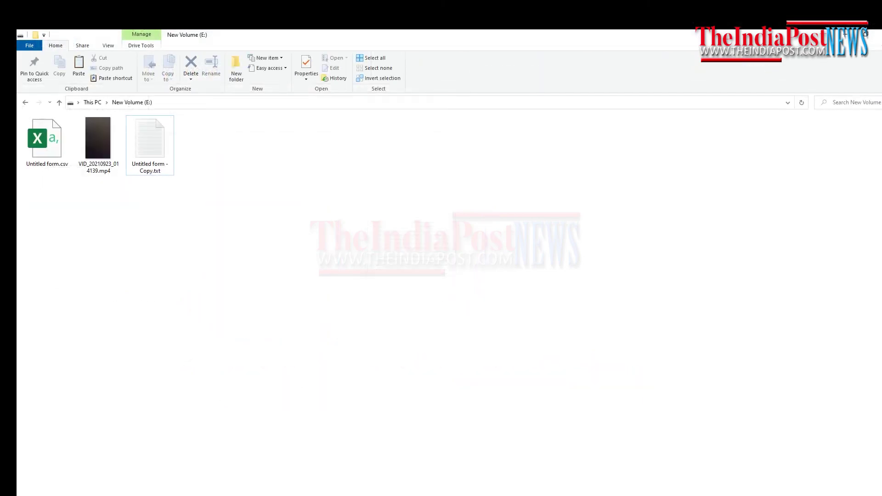
In a new blank Excel workbook, import Untitled form - Copy.txt from drive E: via Data > From Text
key("super")
left_click(96, 335)
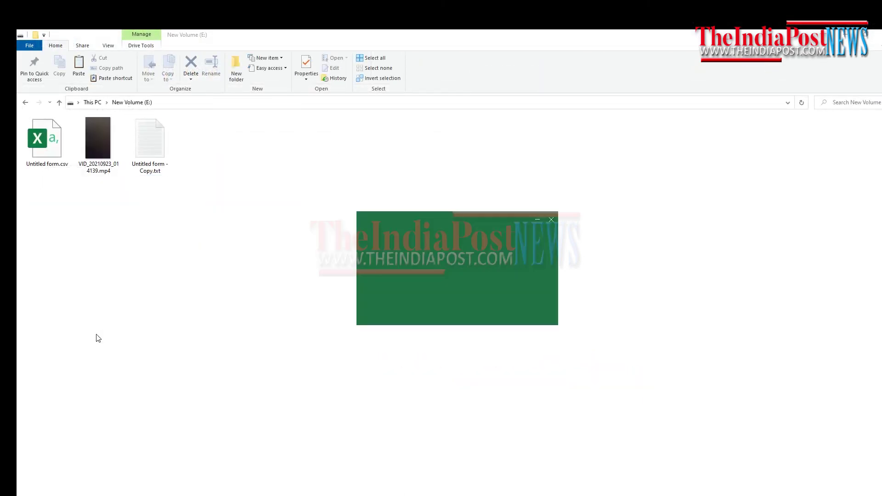
left_click(169, 154)
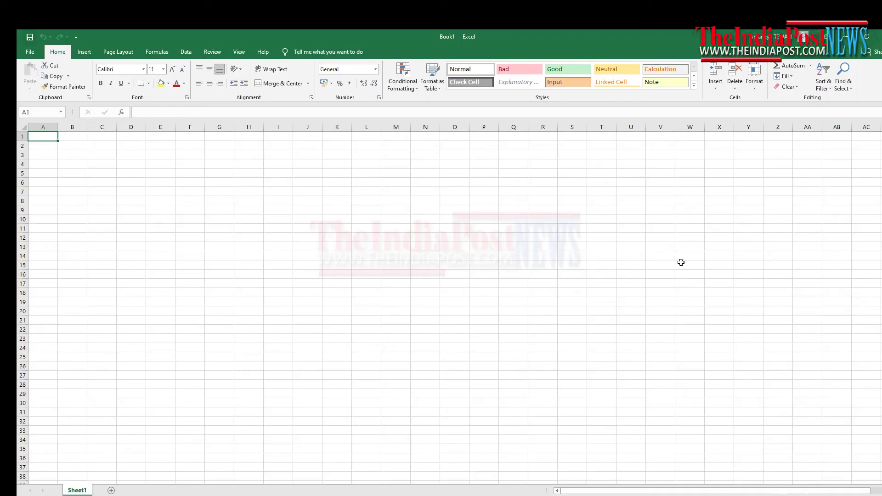
left_click(186, 52)
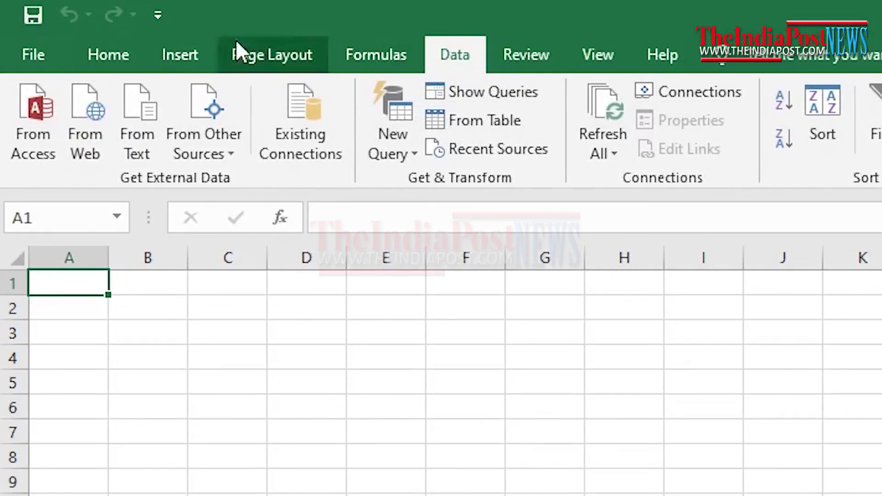
left_click(140, 111)
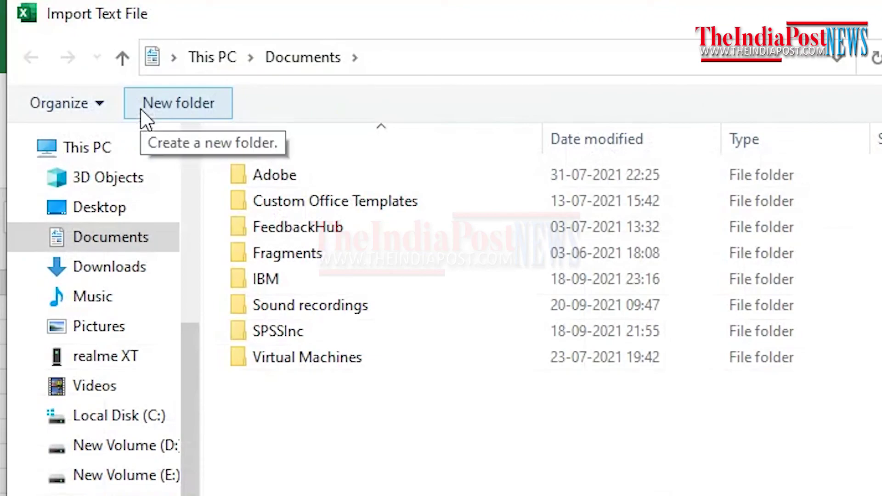
left_click(134, 480)
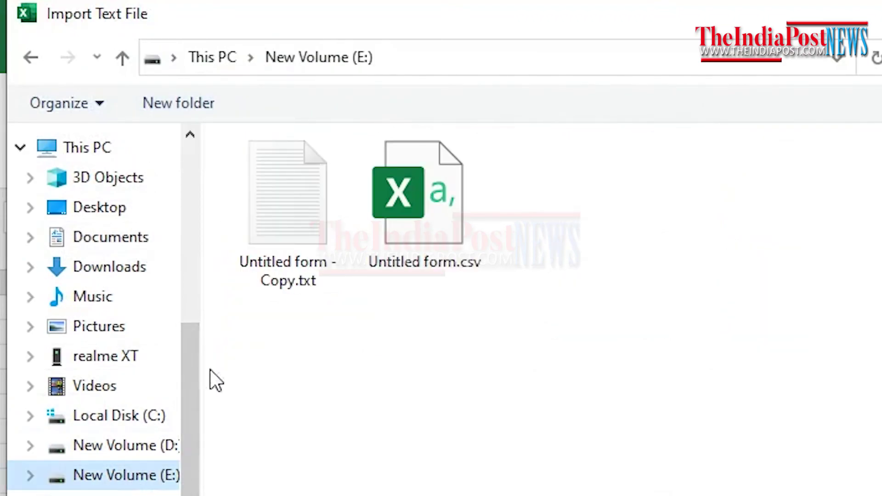
left_click(278, 257)
left_click(721, 396)
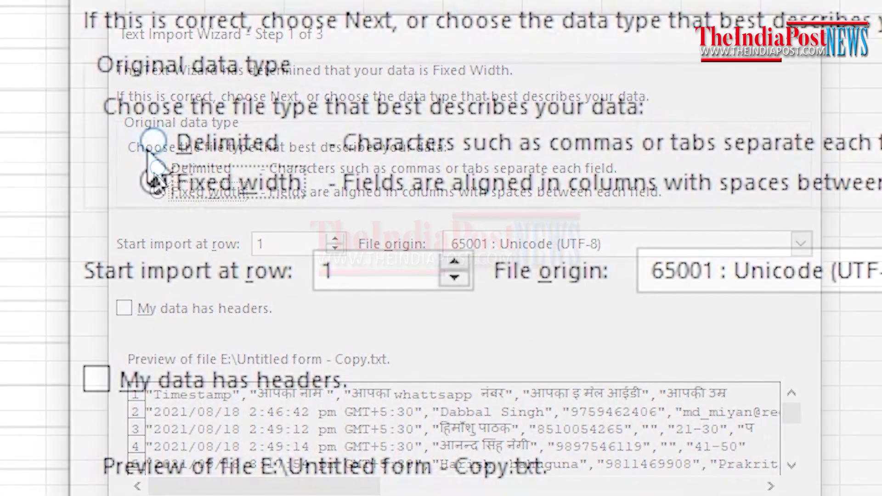
Set the Text Import Wizard to Delimited, splitting on Comma instead of Tab
left_click(152, 143)
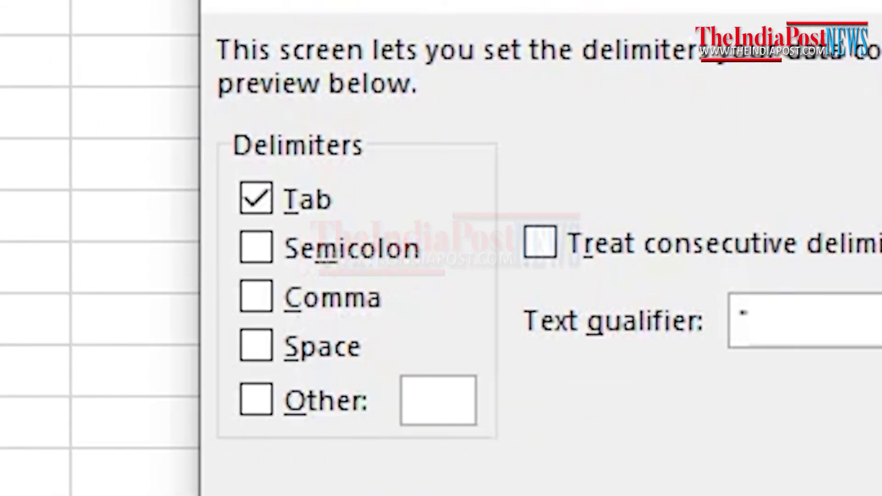
left_click(255, 199)
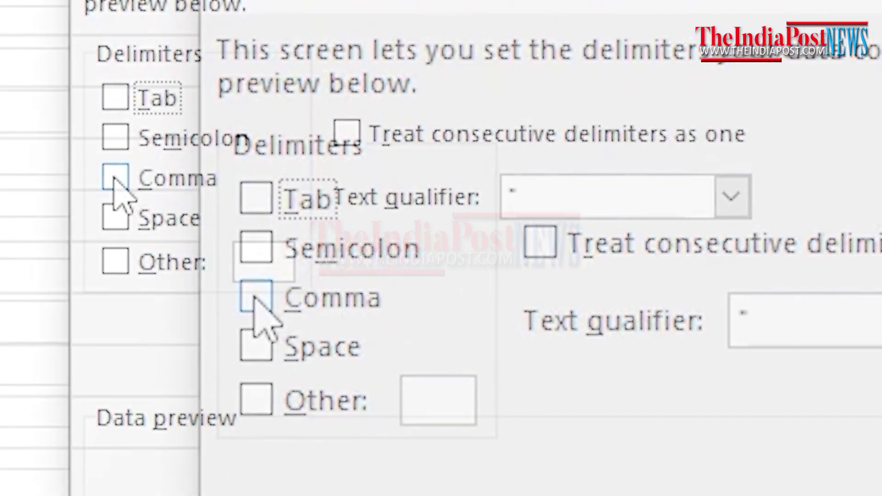
left_click(115, 179)
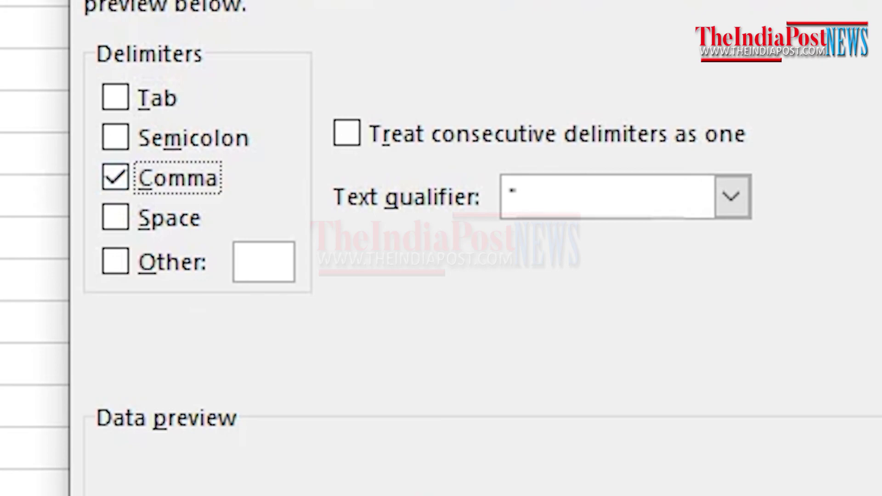
key("Return")
Put the imported responses at $A$1 of the existing worksheet, with Hindi readable, then open File
key("Return")
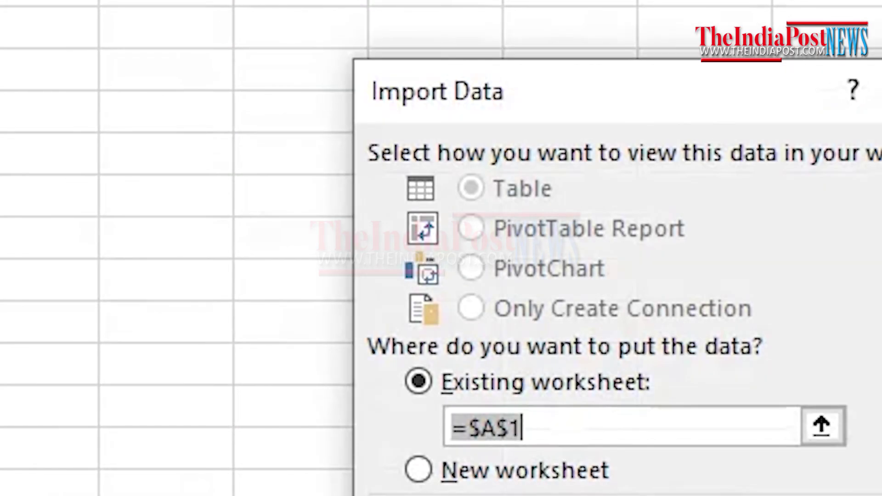
key("Return")
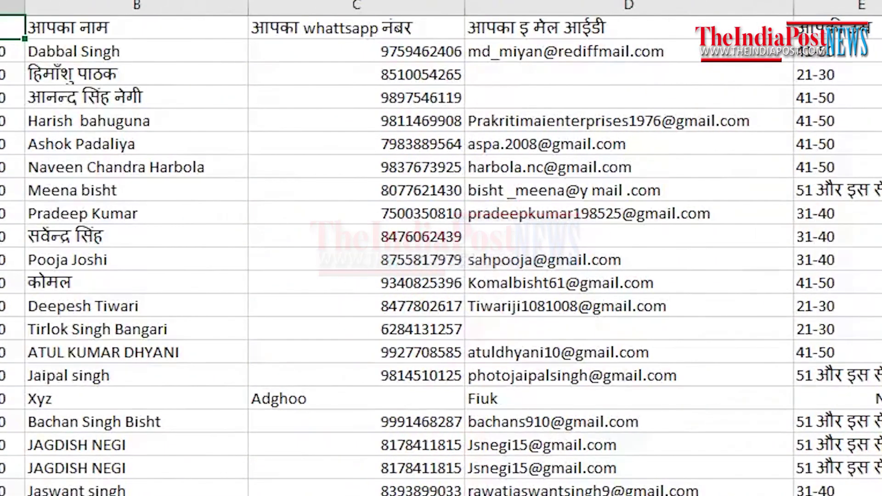
key("alt+f")
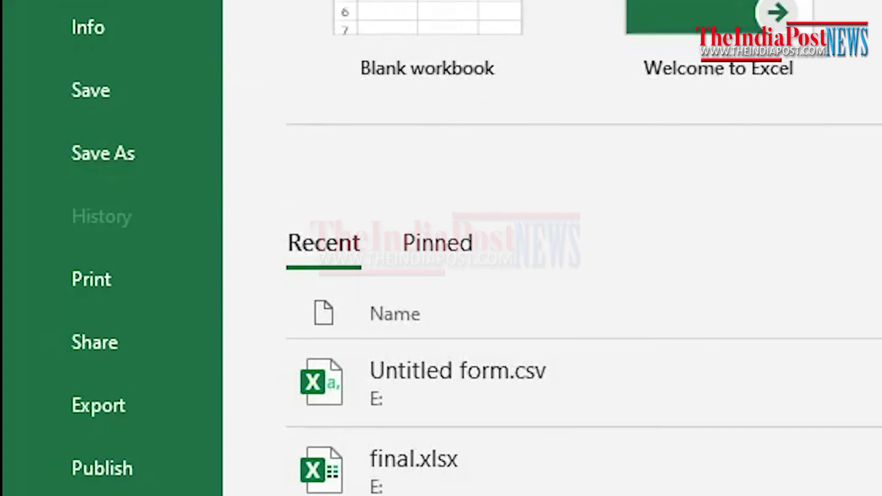
Save the workbook to New Volume (E:) as final.xlsx, replacing the name Book1
left_click(122, 174)
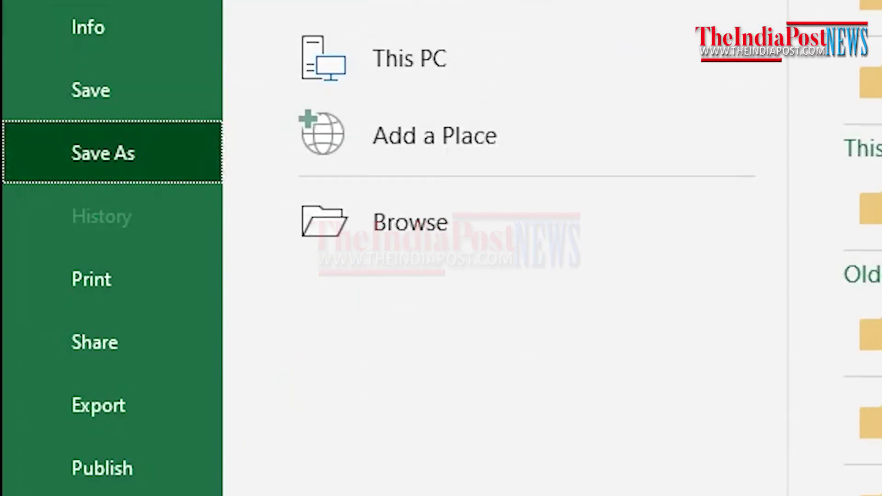
left_click(411, 223)
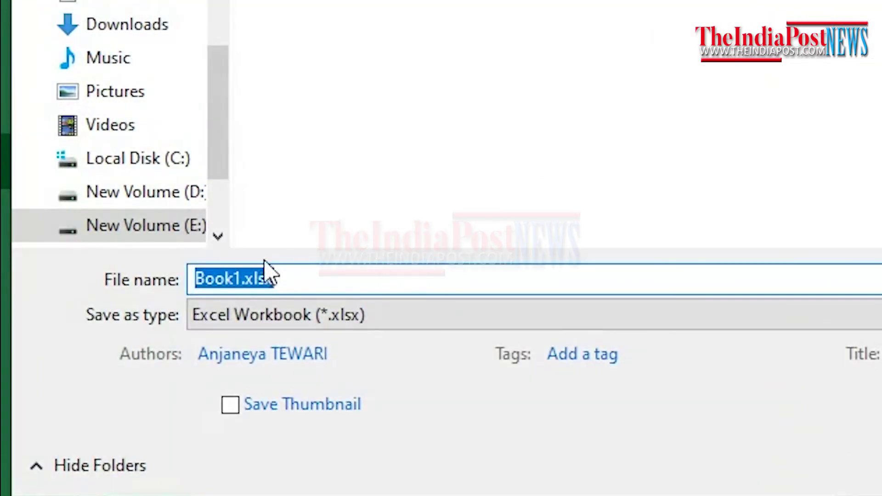
left_click_drag(241, 279, 102, 263)
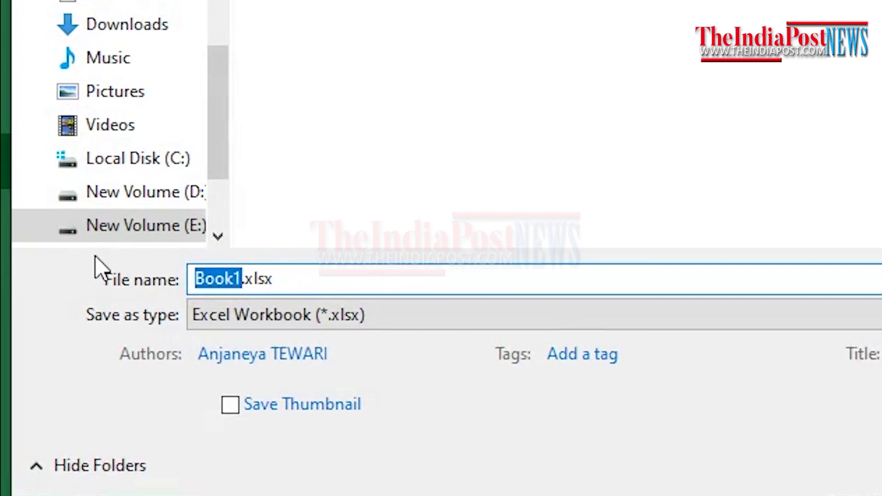
type("final")
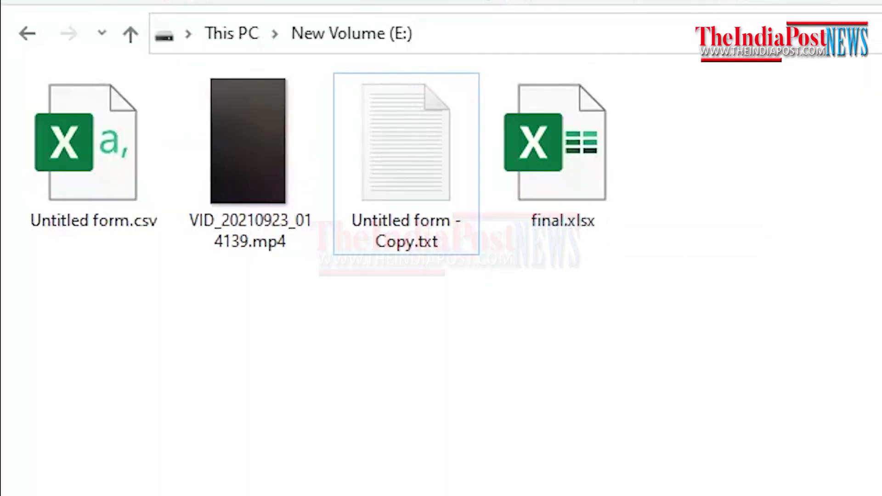
double_click(580, 192)
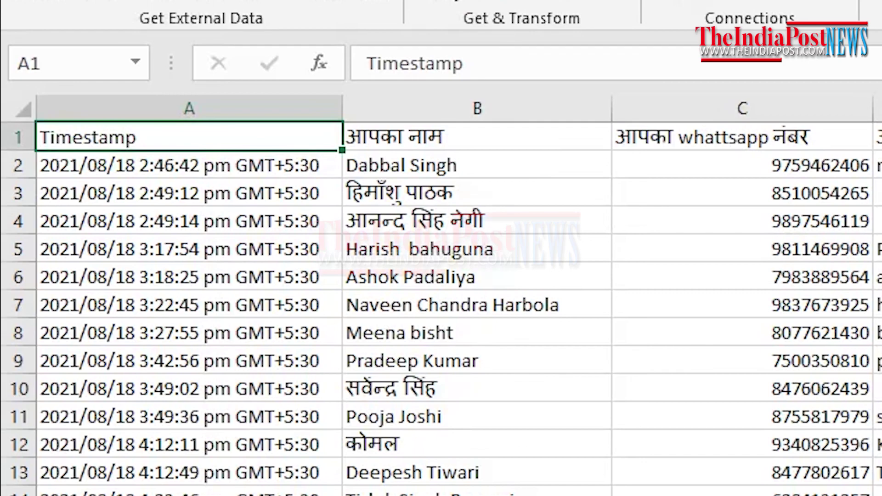
scroll(441, 294, "right", 1)
scroll(441, 294, "left", 1)
key("alt+F4")
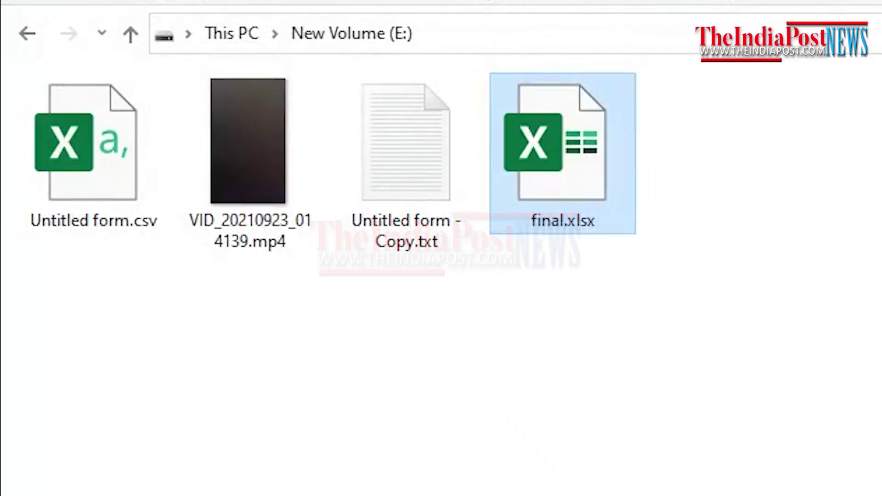